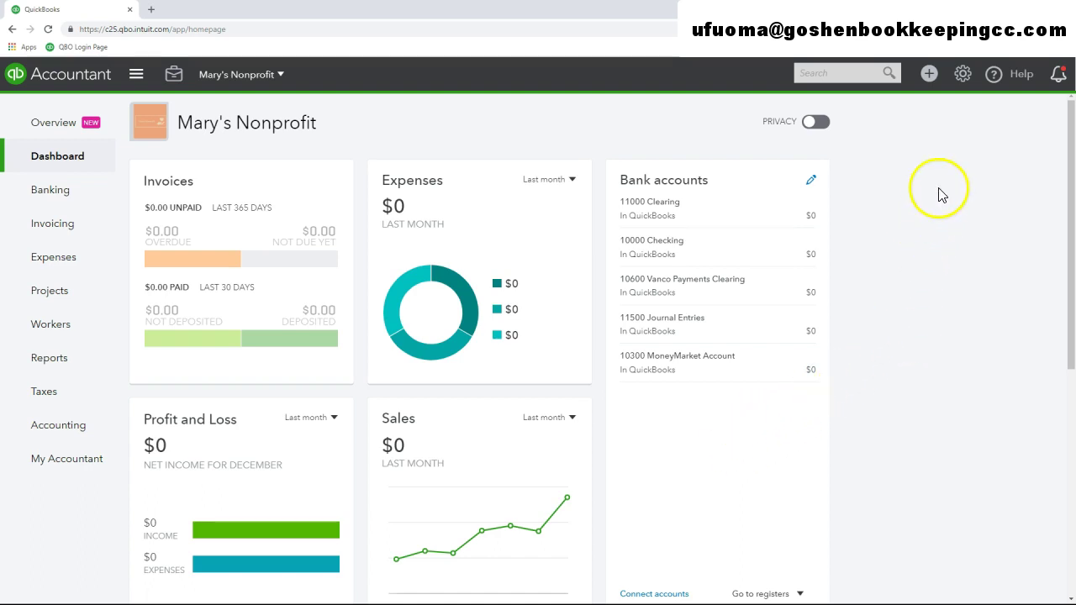
From the gear menu's Manage Users page, begin adding a new user as a Standard user
click(962, 74)
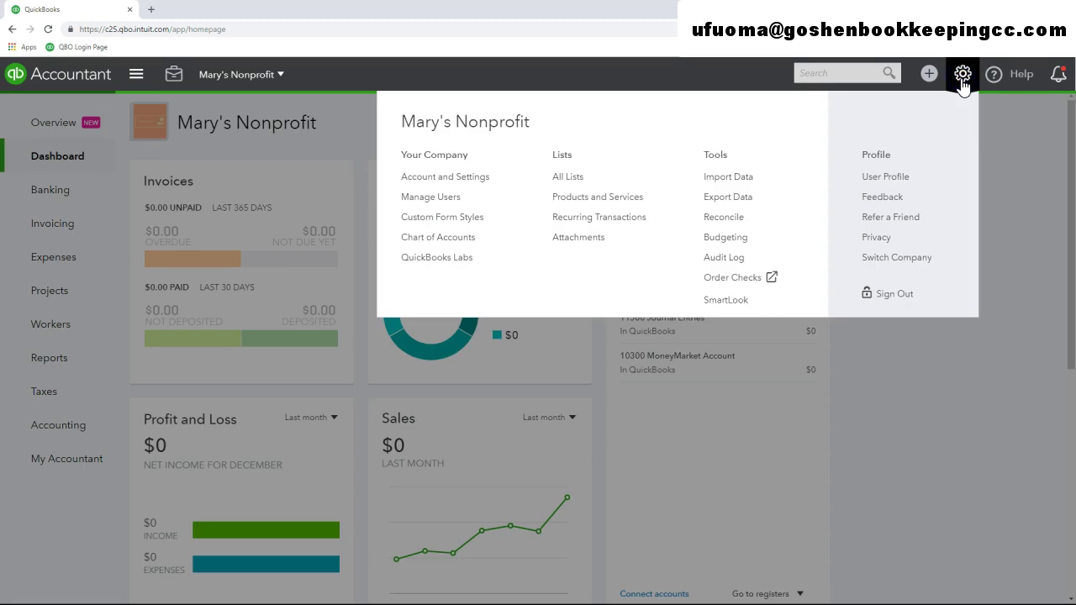
click(458, 203)
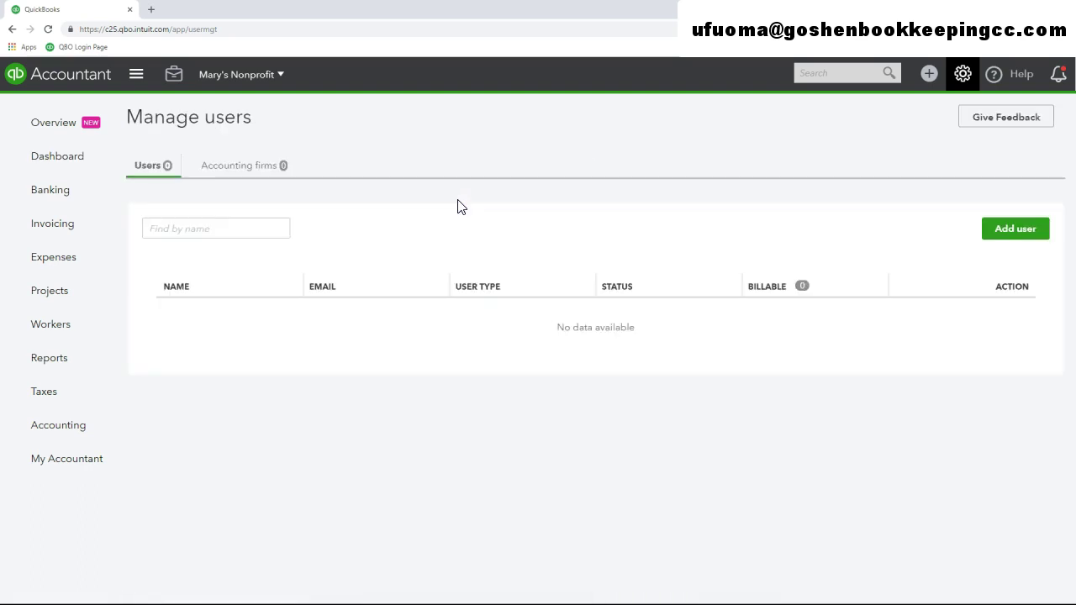
click(461, 236)
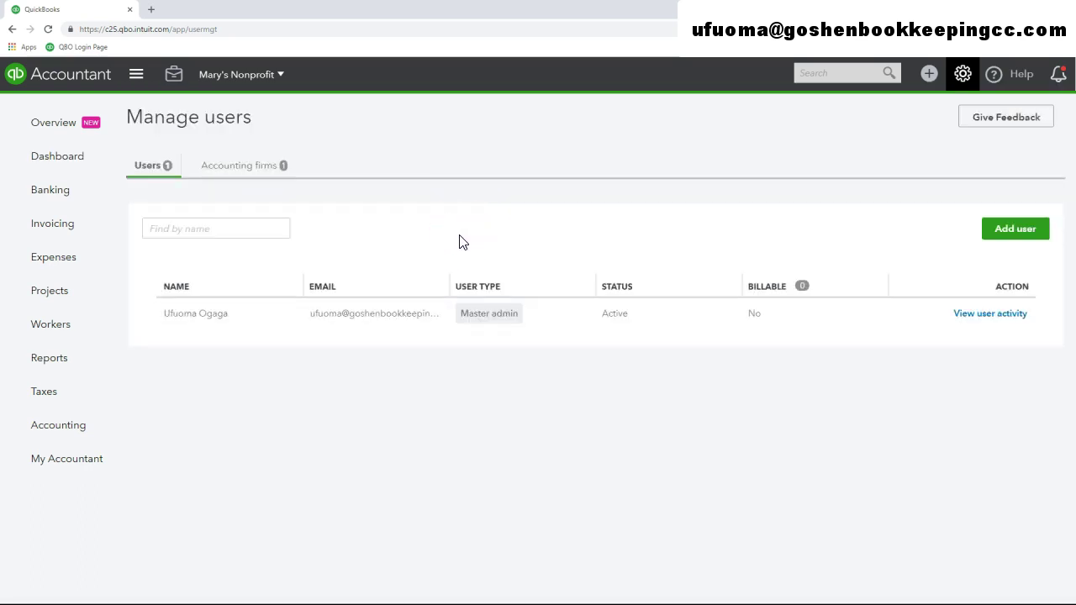
click(1003, 239)
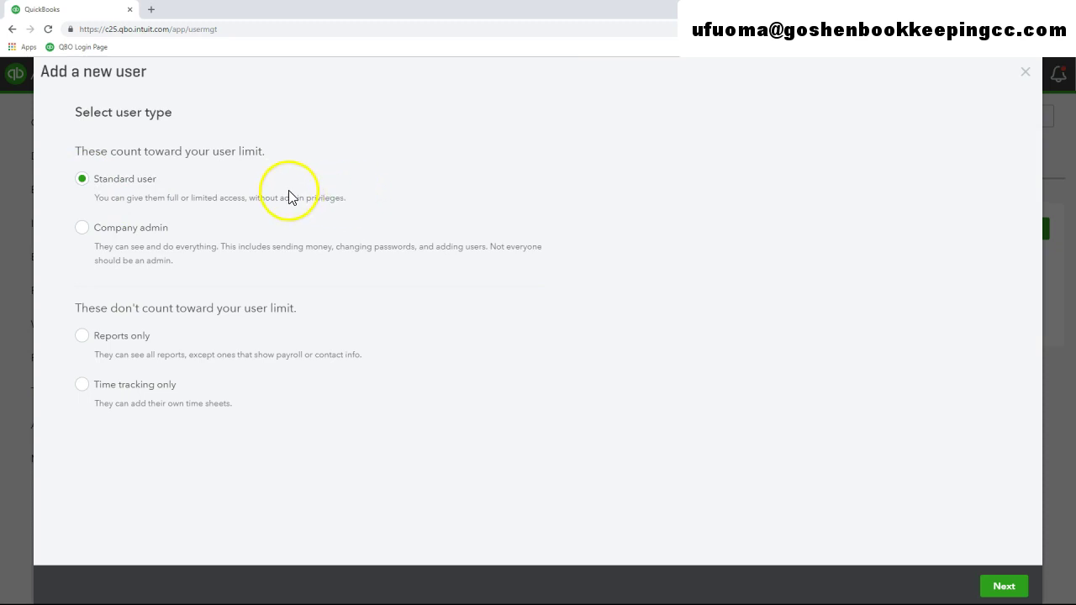
Set the new user's access to Limited, after trying All and None
click(999, 588)
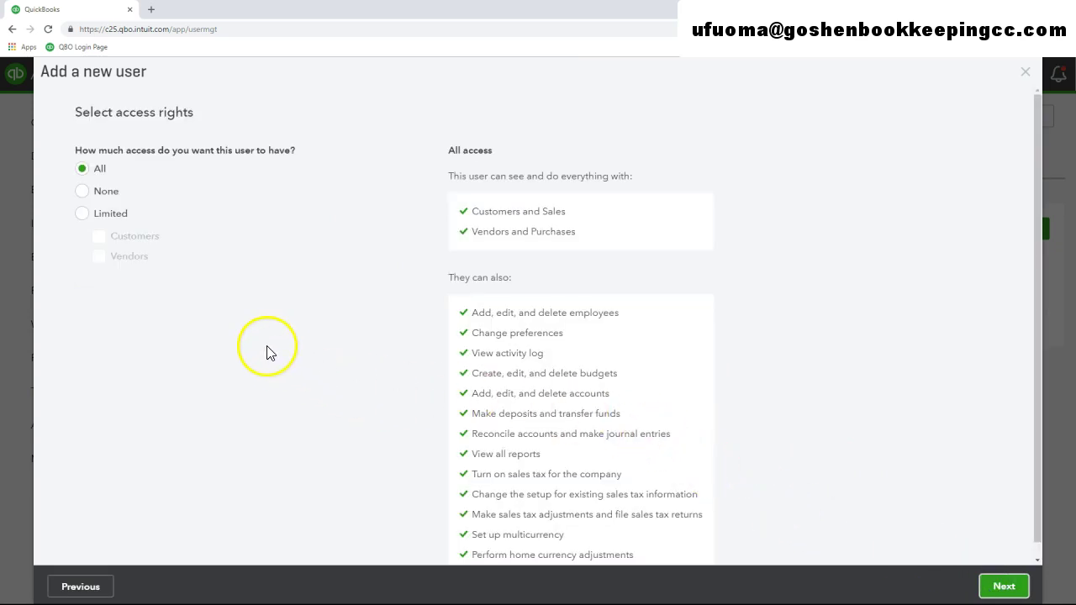
scroll(280, 363, down, 1)
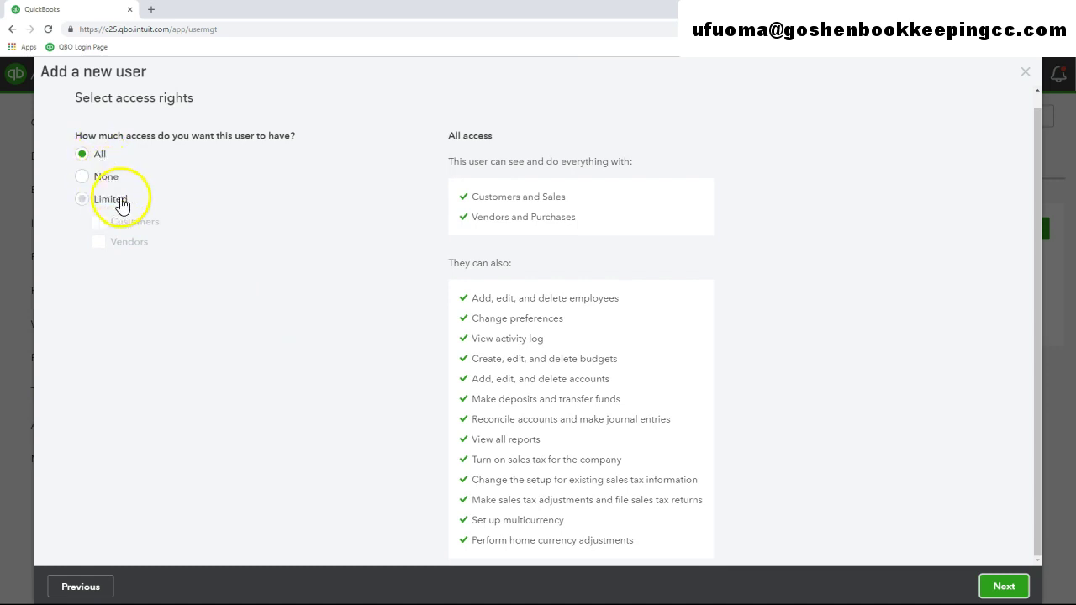
click(83, 153)
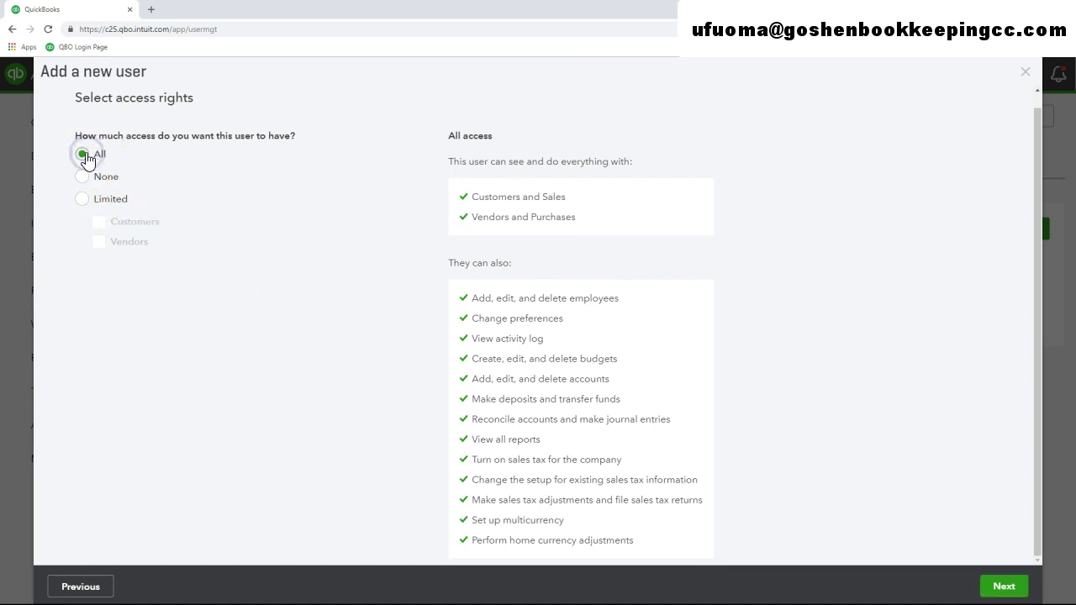
click(87, 177)
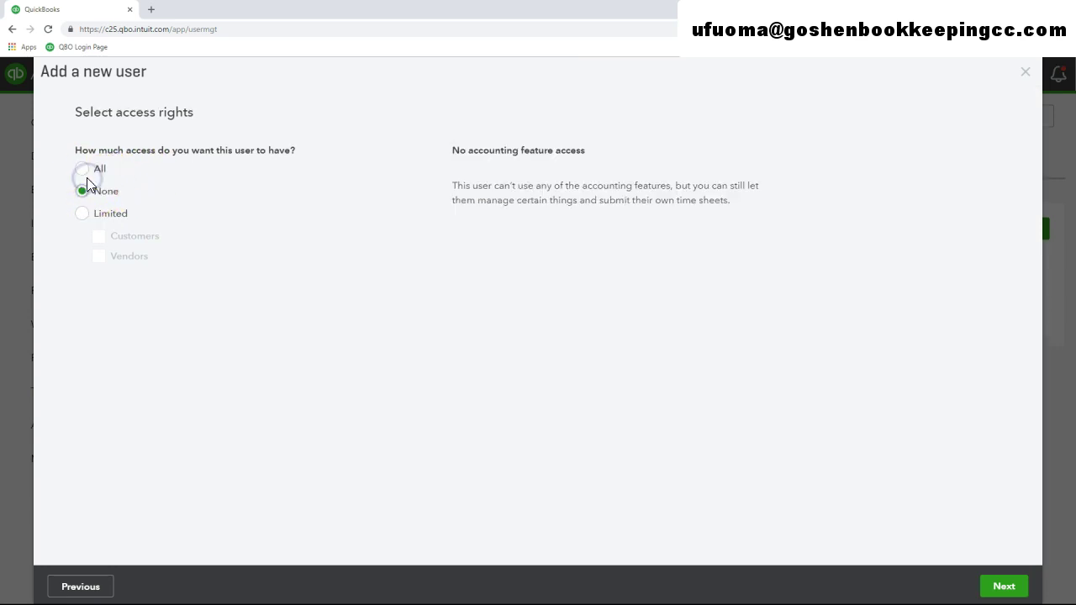
click(85, 217)
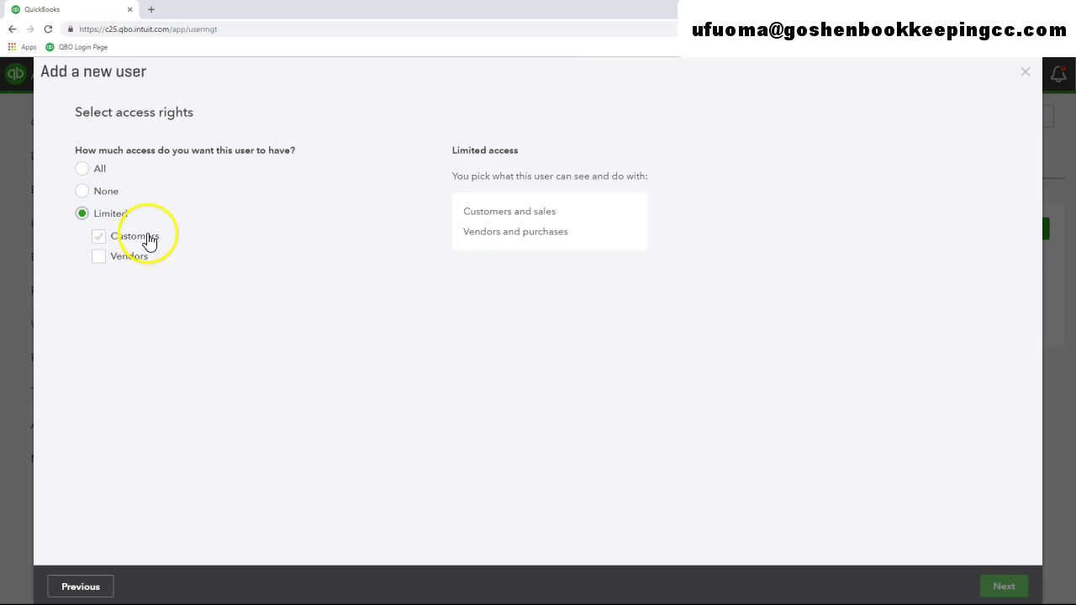
click(123, 241)
Restrict the limited access to Customers only, with Vendors unticked, and continue to user settings
click(99, 237)
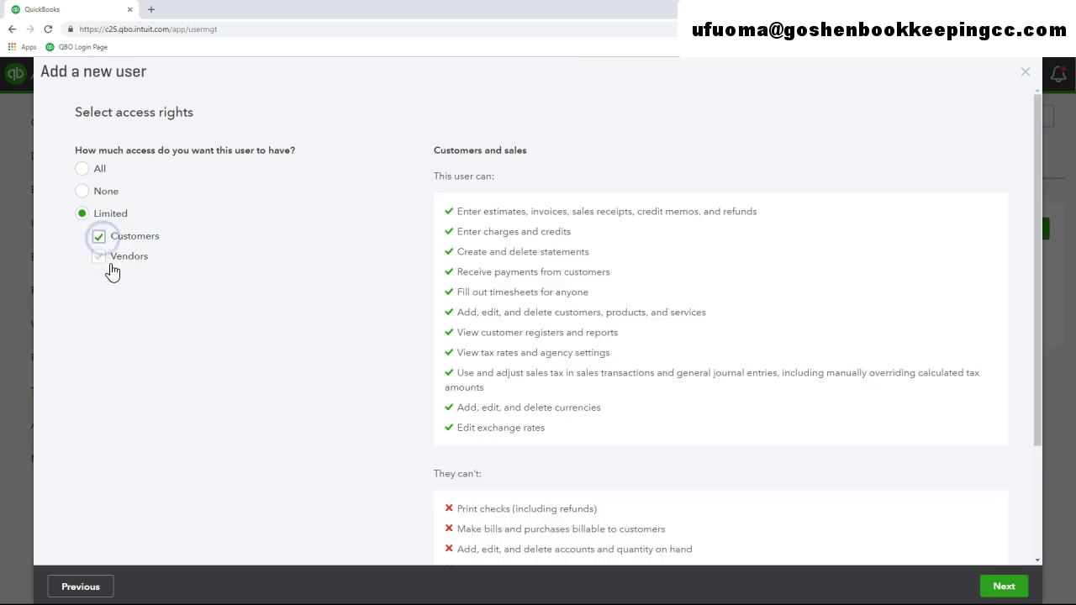
scroll(420, 404, down, 2)
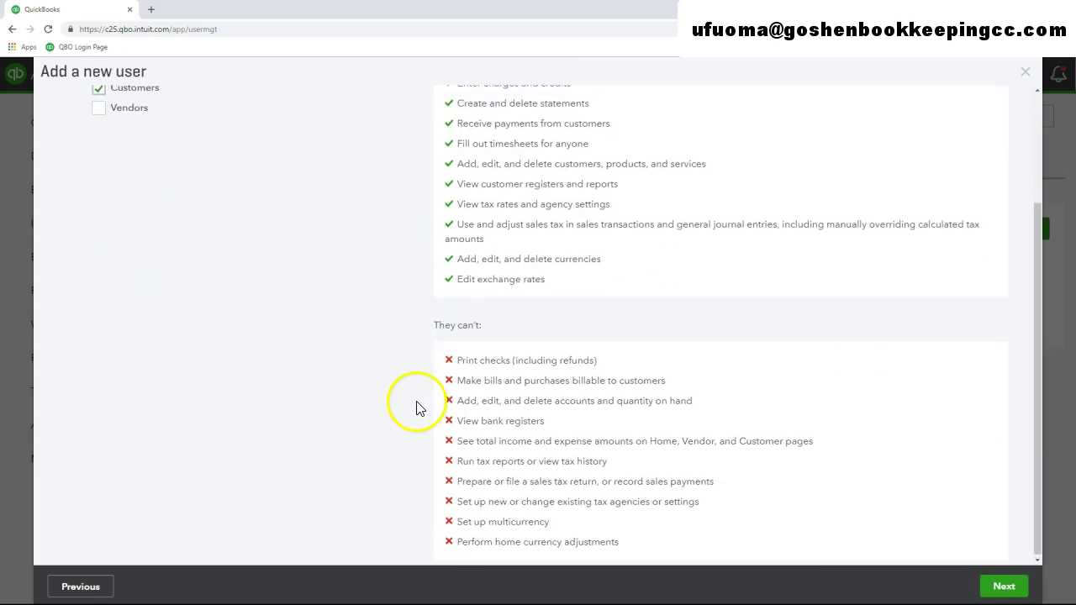
scroll(416, 408, up, 2)
click(99, 256)
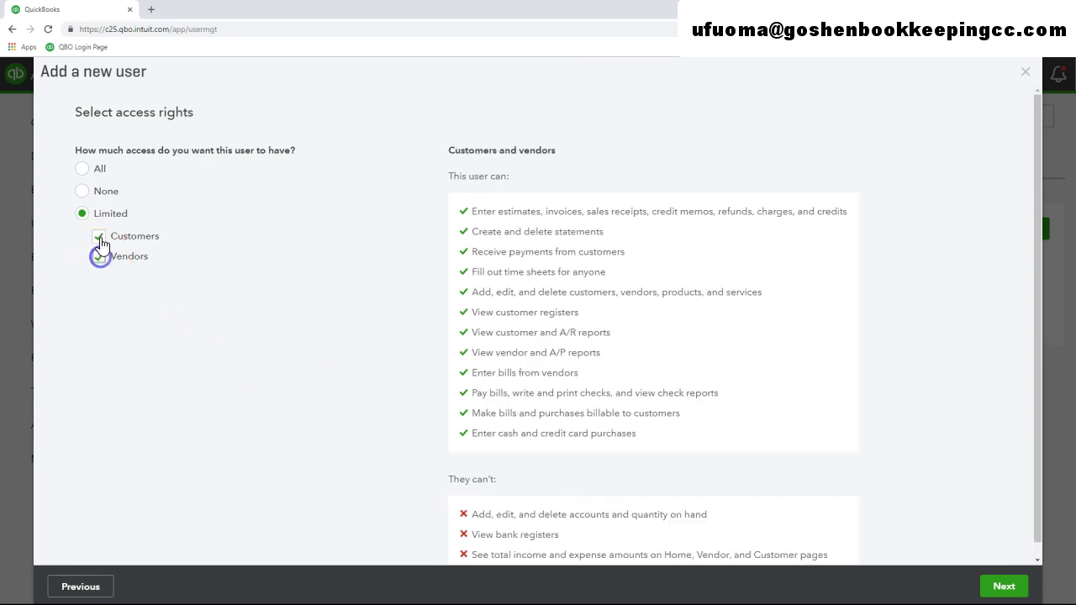
click(99, 239)
scroll(356, 344, down, 2)
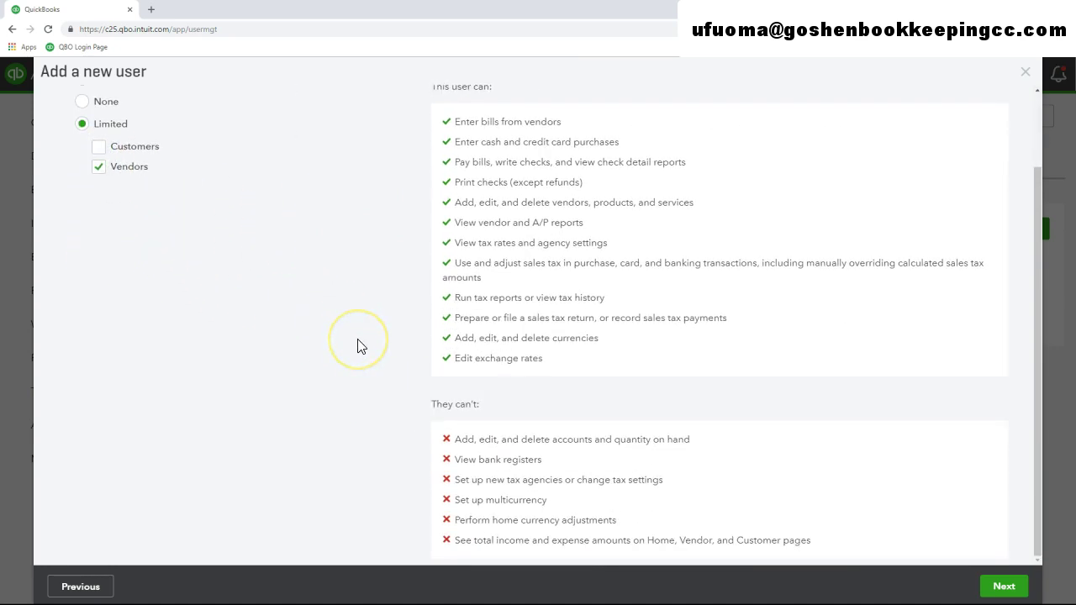
scroll(357, 346, up, 2)
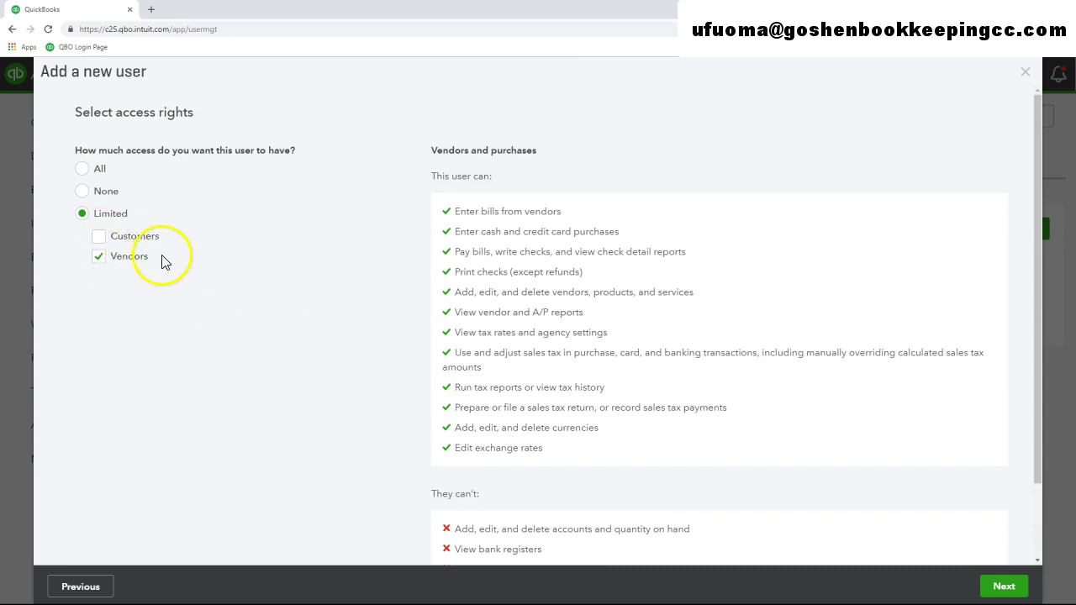
scroll(385, 350, down, 2)
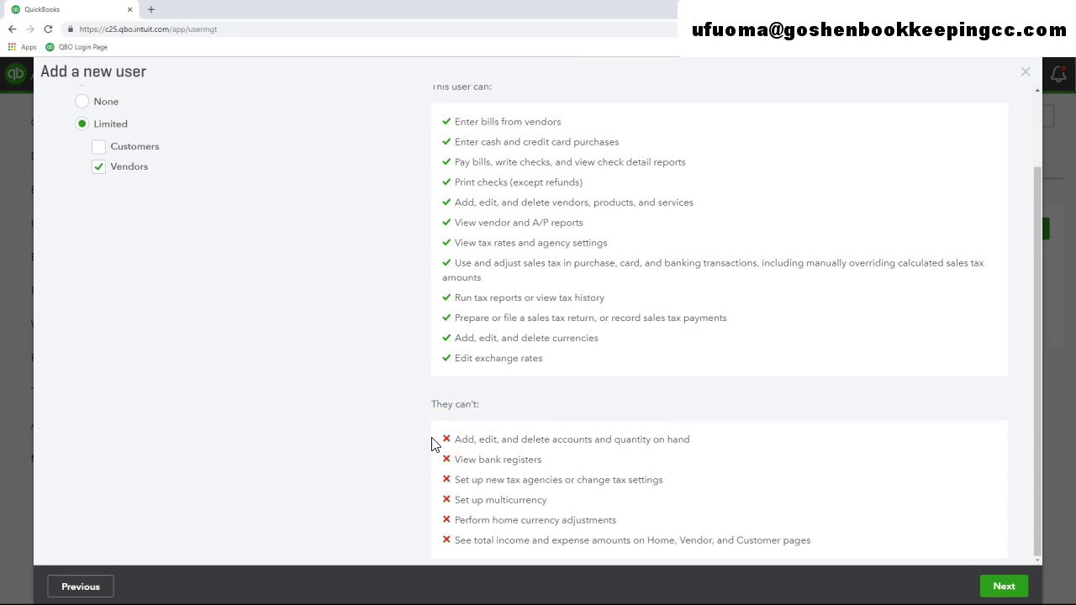
click(100, 150)
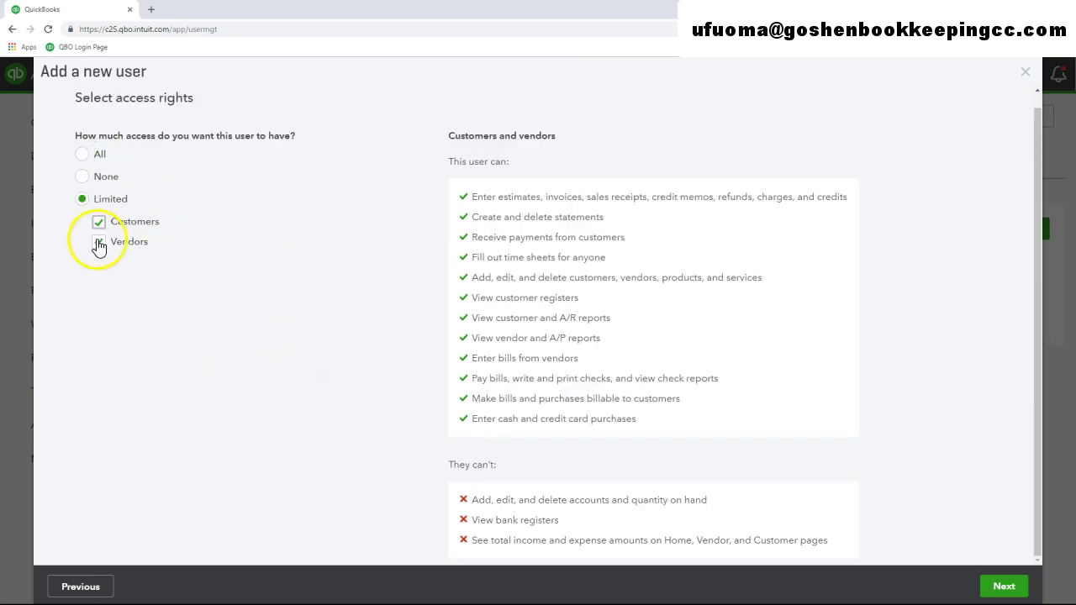
click(98, 243)
click(1000, 584)
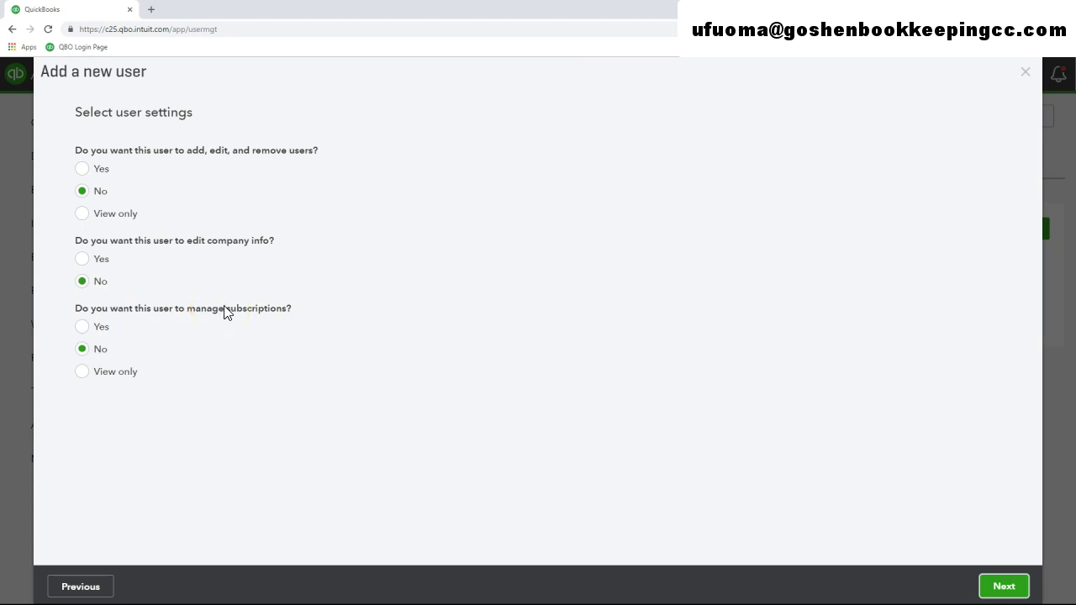
Set managing users and subscriptions to View only, leave company info editing at No, and continue
click(82, 192)
click(83, 215)
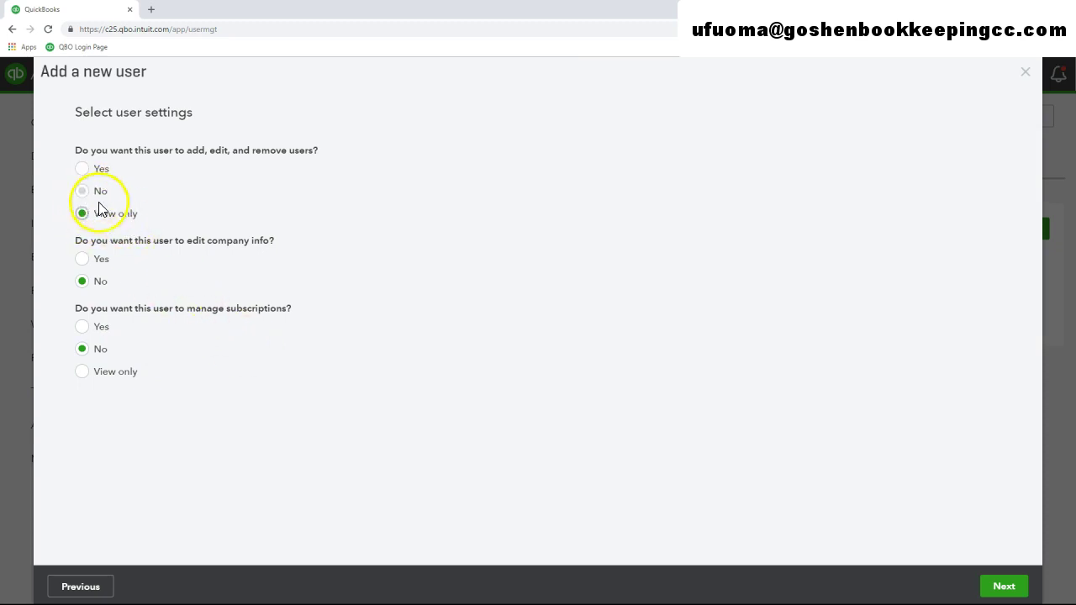
click(84, 284)
click(86, 373)
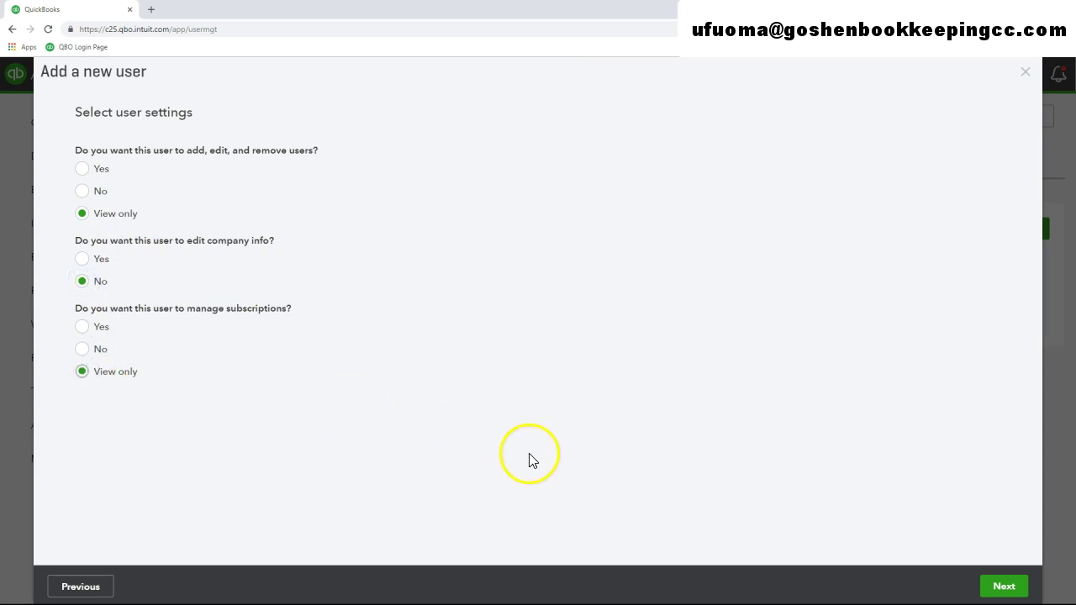
click(1002, 586)
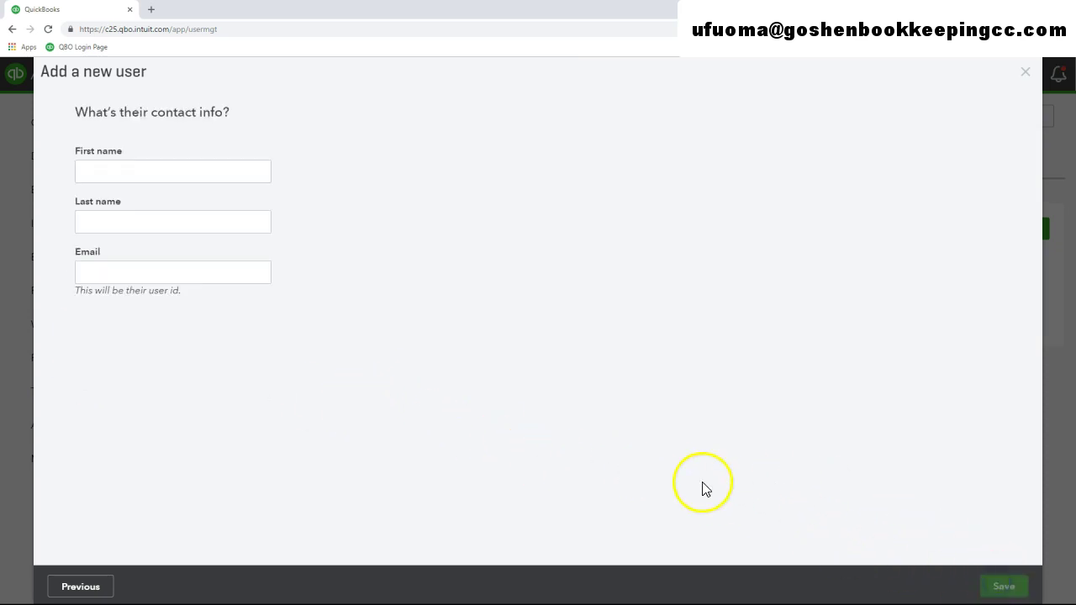
Enter the user's first name, last name 'Test' and e-mail address, then save to send the invite
click(242, 177)
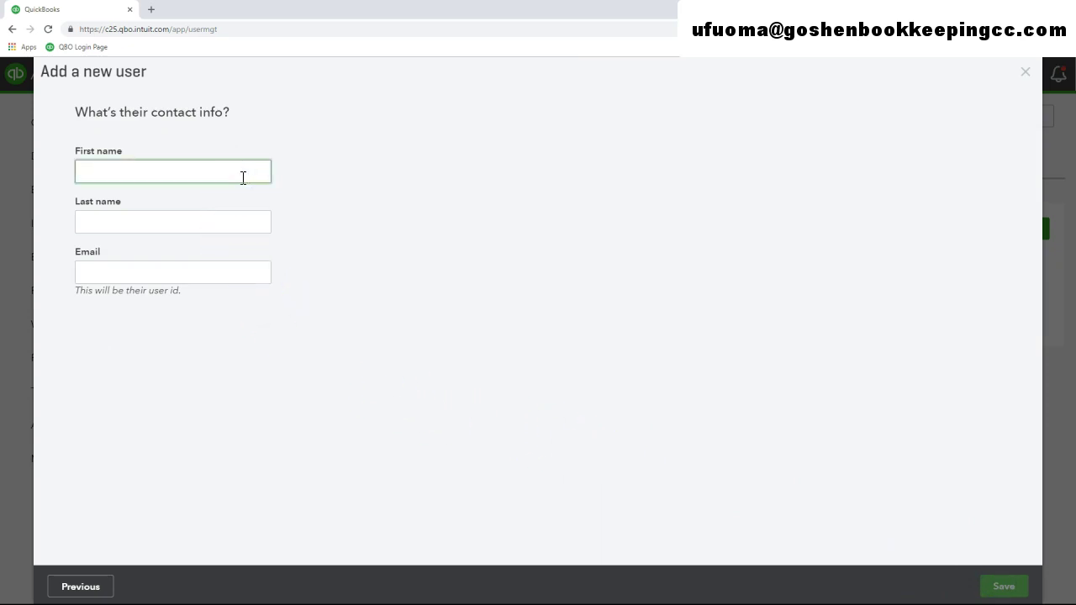
text(Test)
key(BackSpace)
key(BackSpace)
text(Ufuoma)
key(Tab)
text(Test)
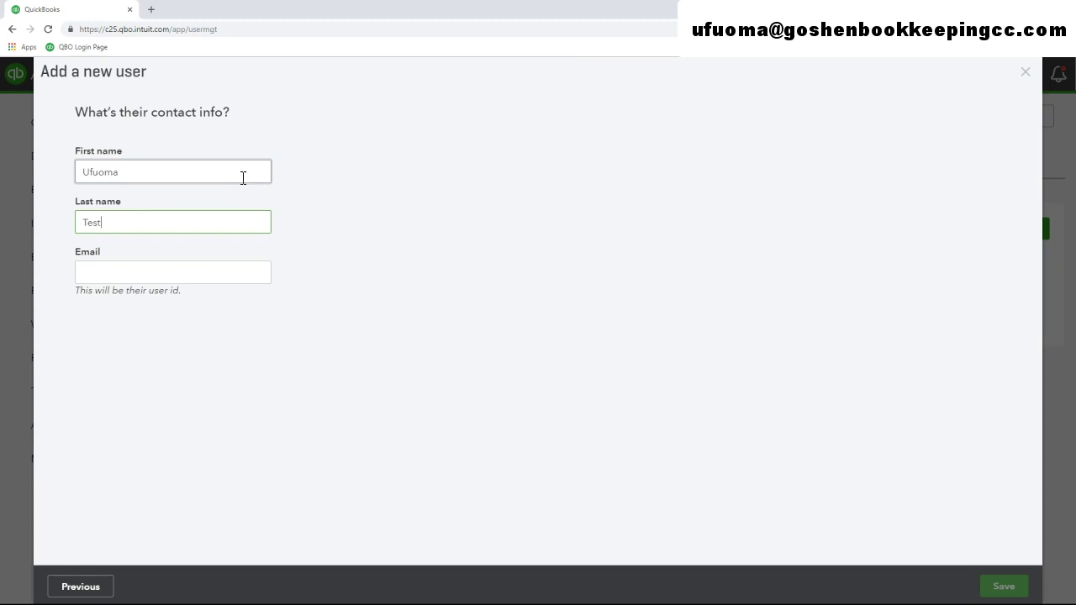
key(Tab)
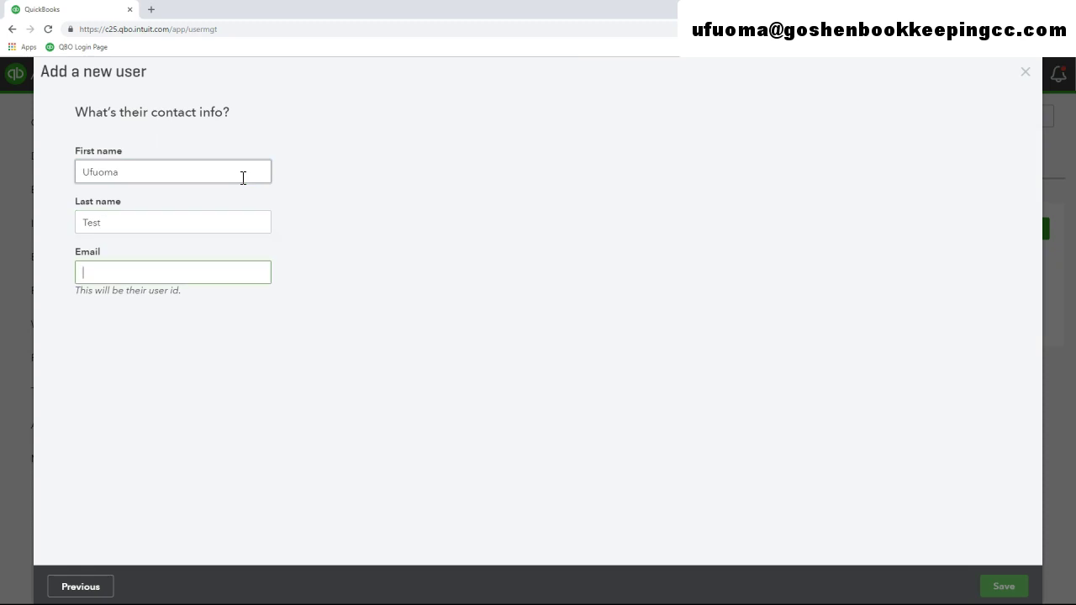
text(test)
key(BackSpace)
key(BackSpace)
key(Return)
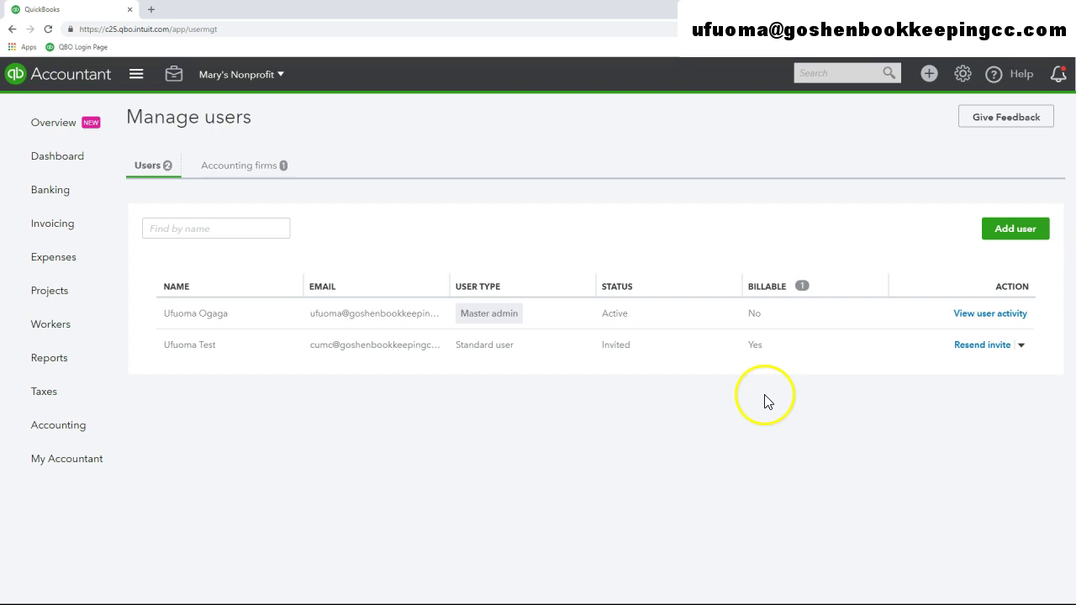
Begin adding another user and choose Company admin as the user type
click(1000, 240)
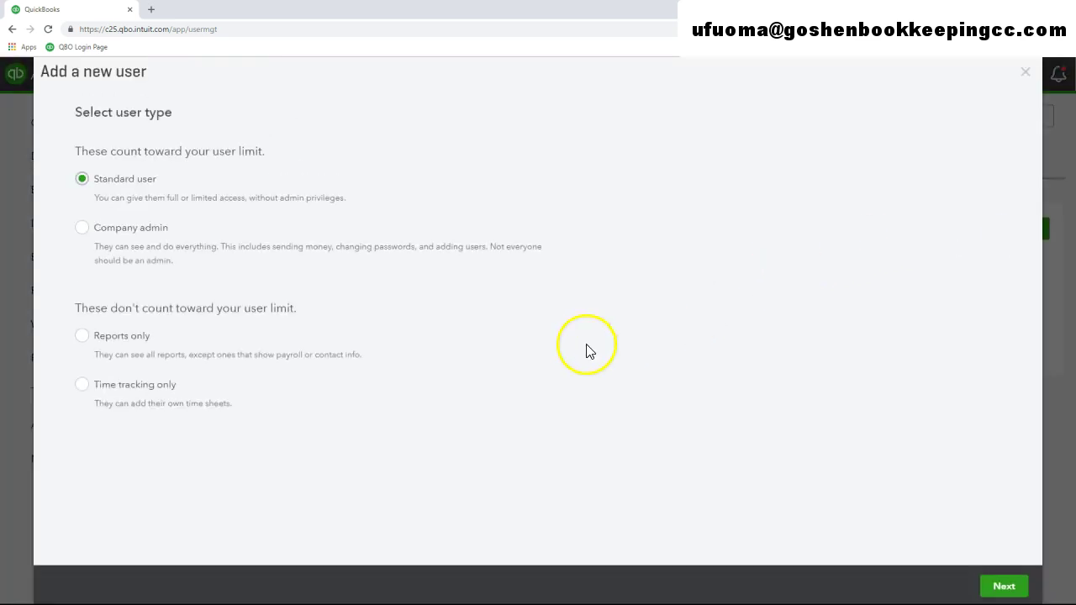
click(84, 230)
click(210, 263)
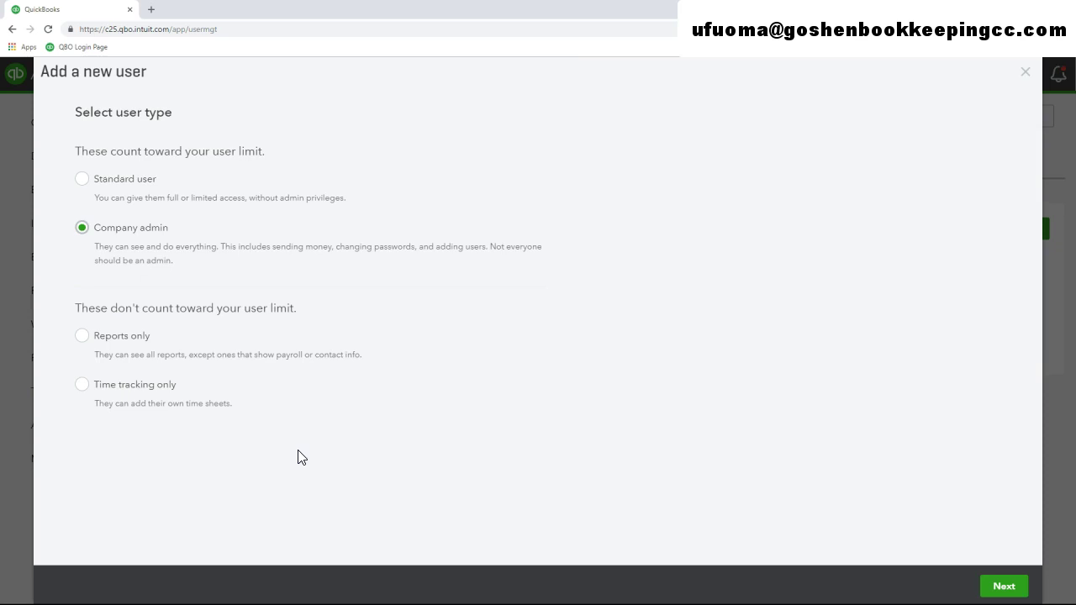
Switch the user type to Time tracking only, after briefly choosing Reports only
click(86, 336)
click(82, 387)
Discard the unsaved user with Esc and view the Accounting firms list
key(Escape)
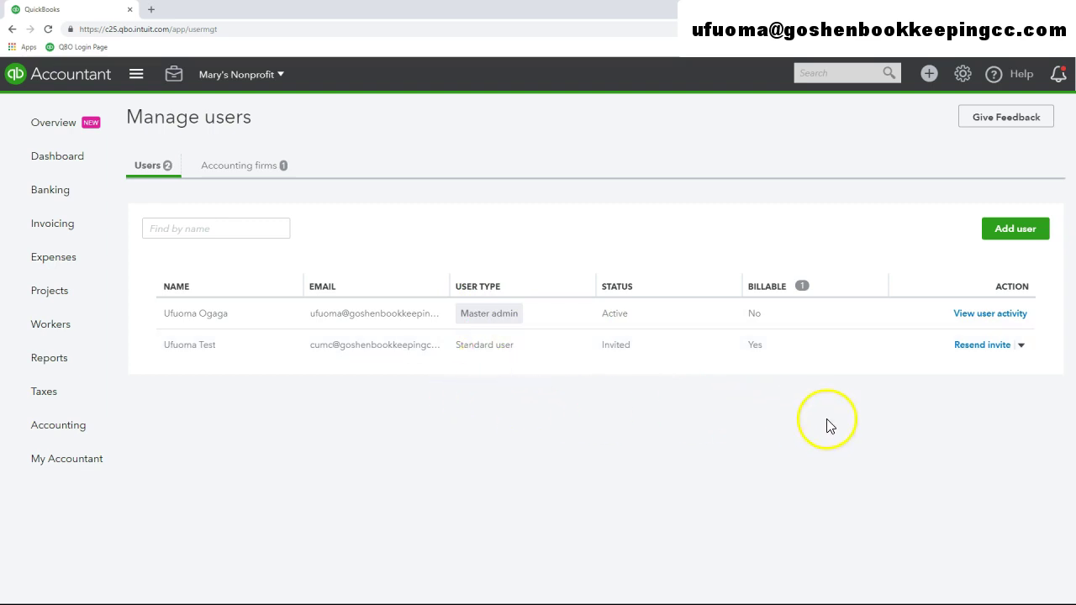
click(992, 324)
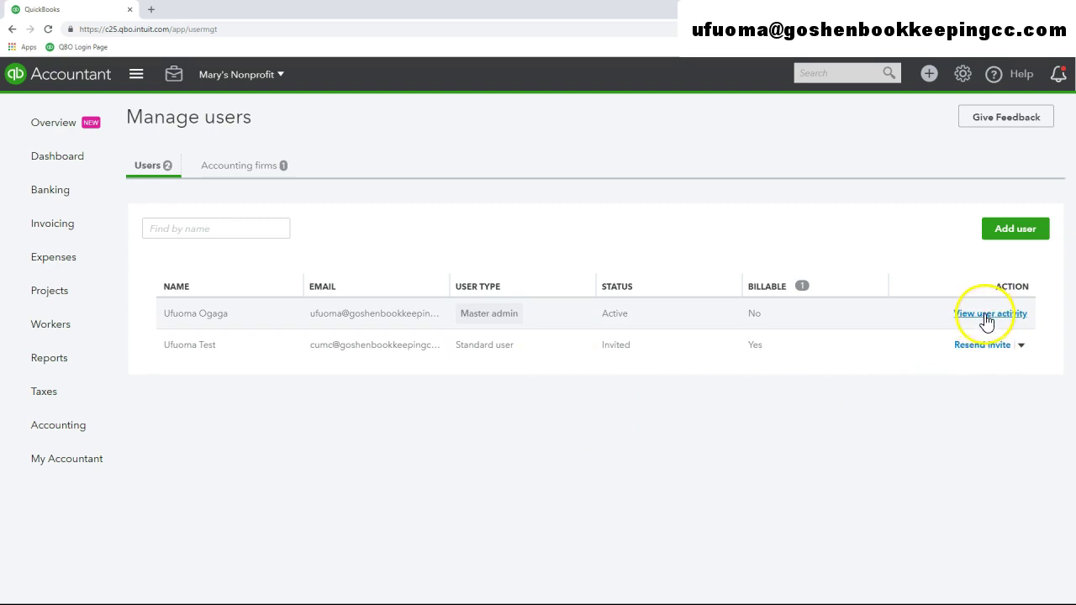
click(257, 176)
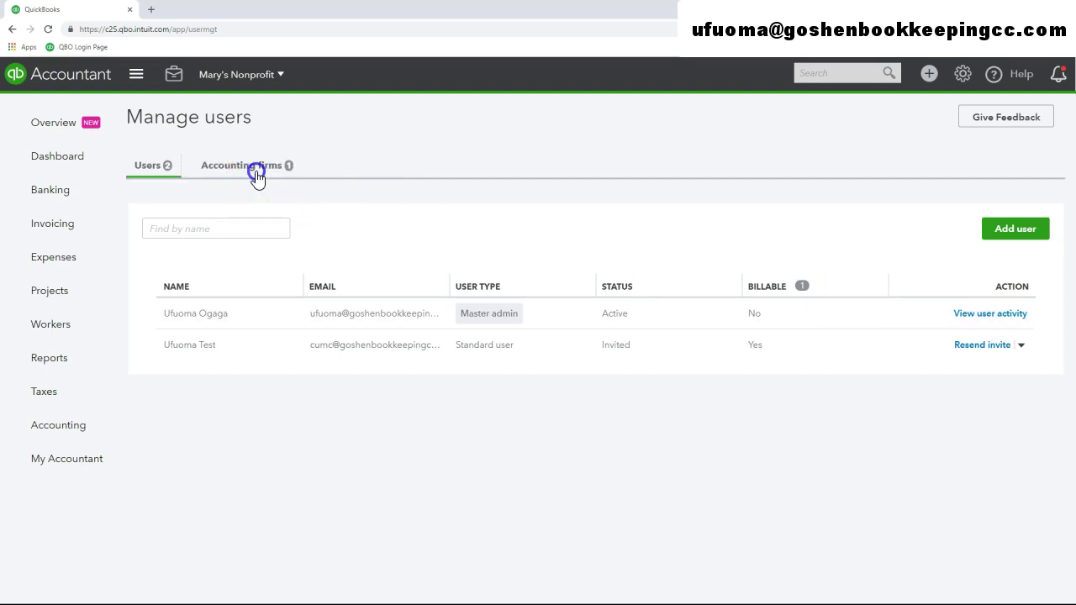